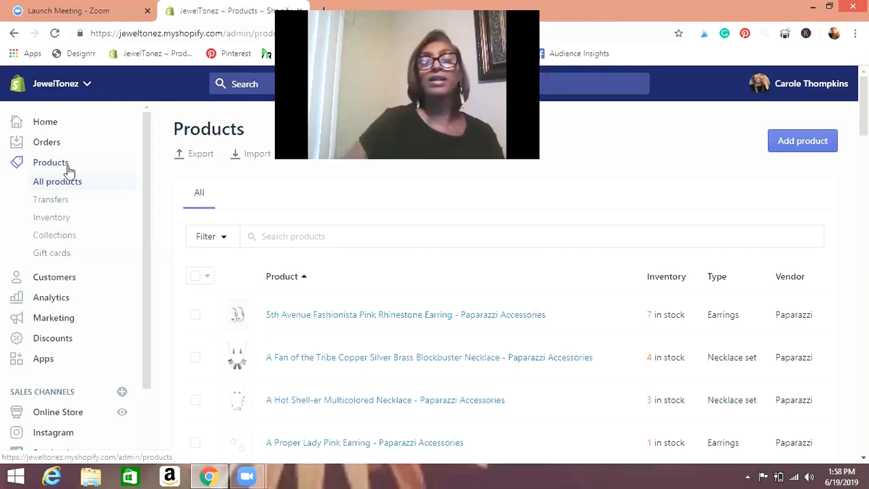
- Start creating a new product collection from the store's collections list and show the page in full screen
click(55, 236)
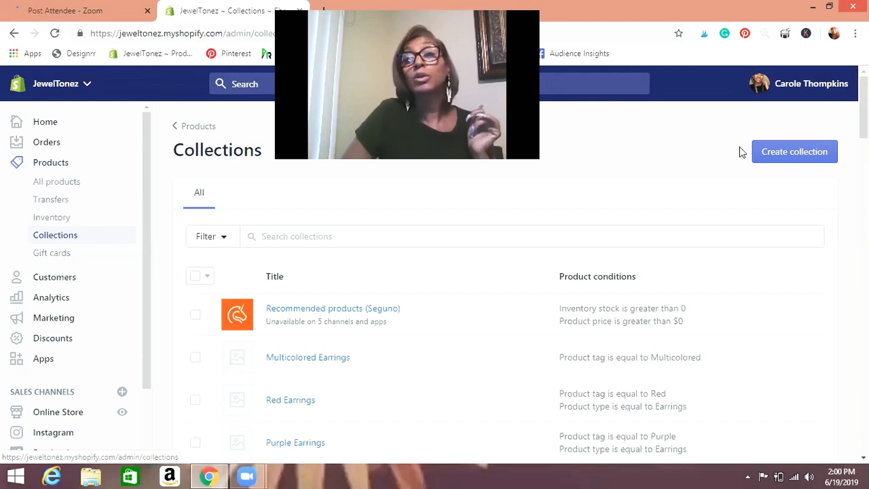
click(780, 161)
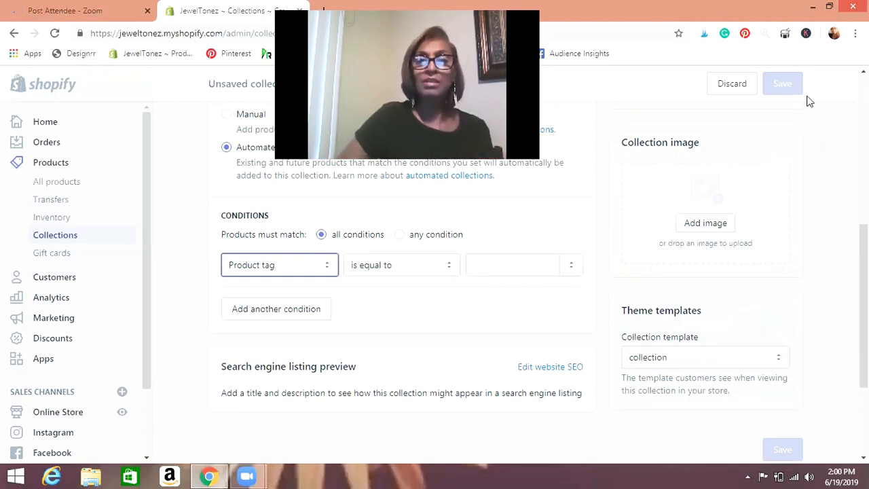
key(F11)
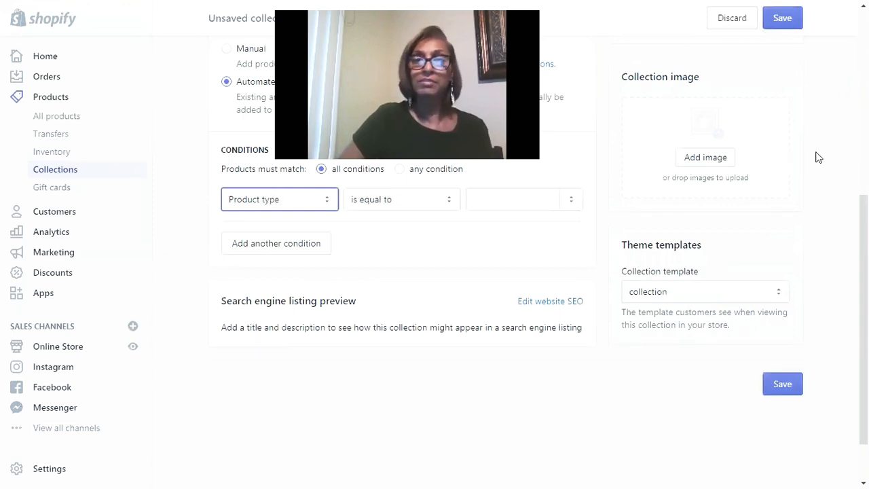
- Enter "Pink Earrings" as the title of the new collection
scroll(818, 157, up, 1)
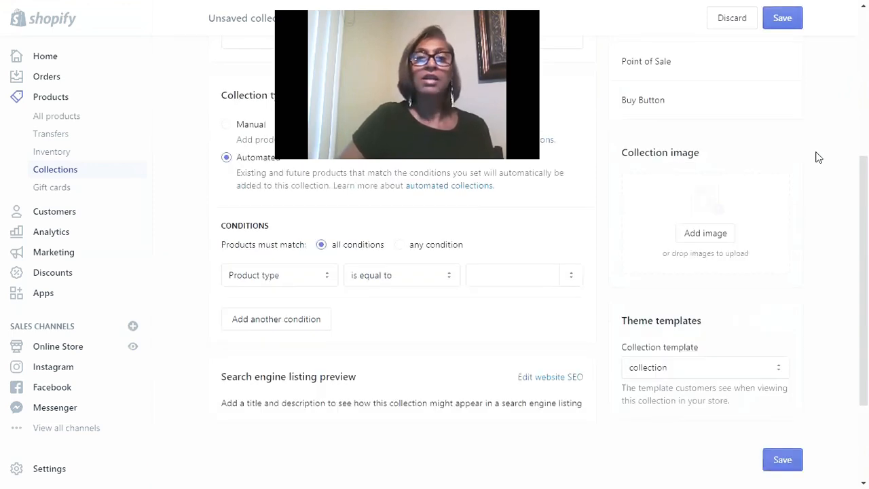
scroll(818, 157, up, 1)
scroll(818, 157, up, 1)
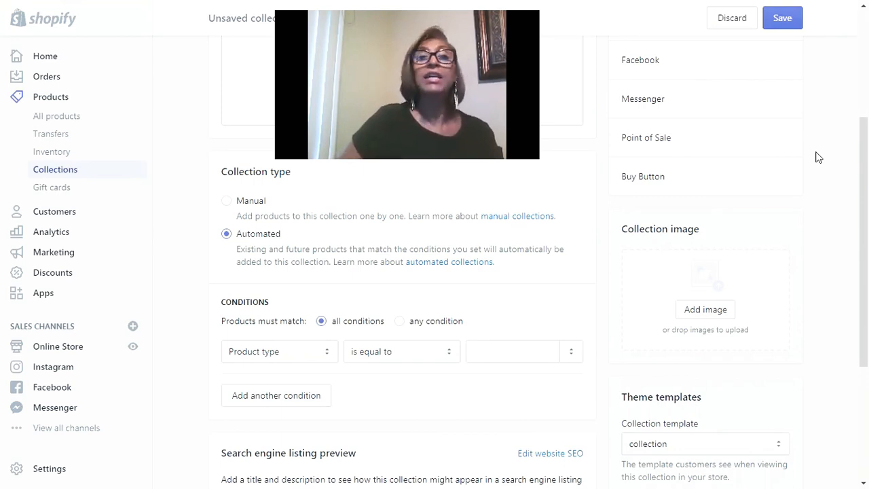
scroll(818, 157, up, 1)
scroll(818, 157, up, 2)
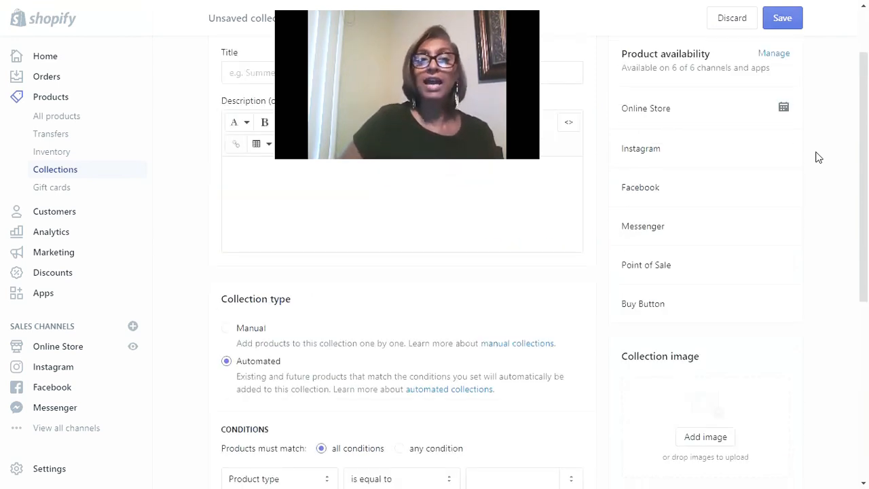
scroll(818, 157, up, 2)
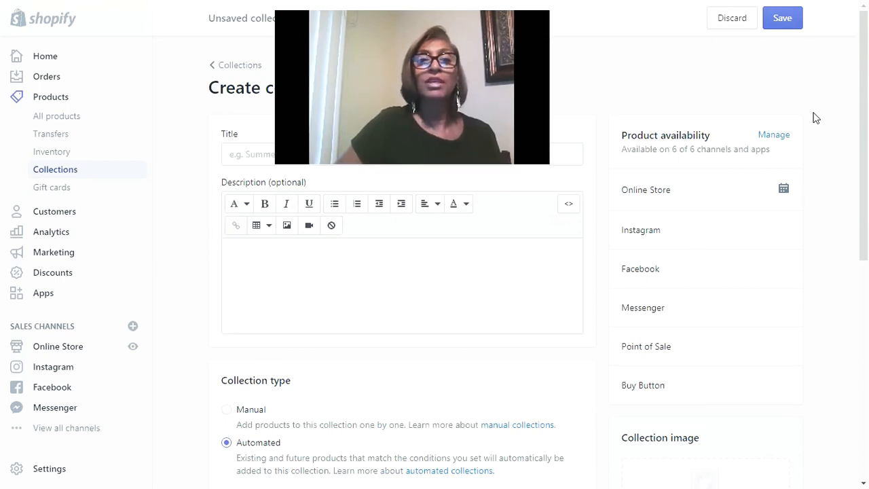
click(272, 158)
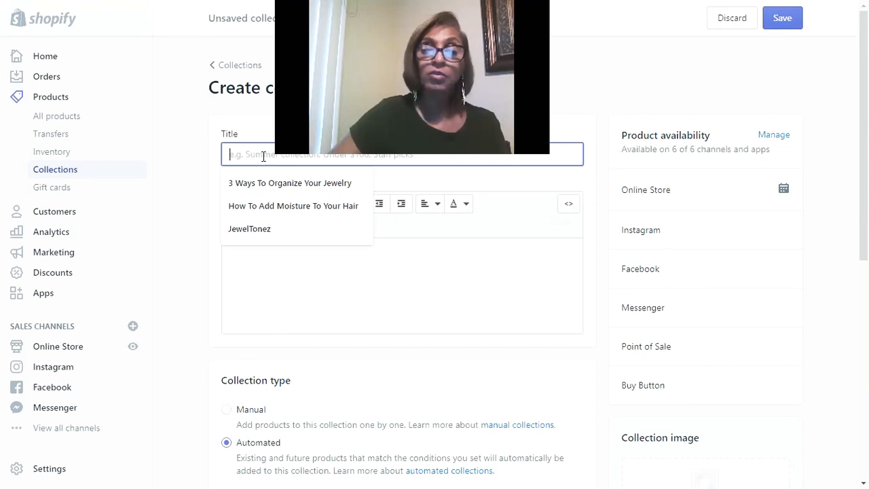
text(Pink)
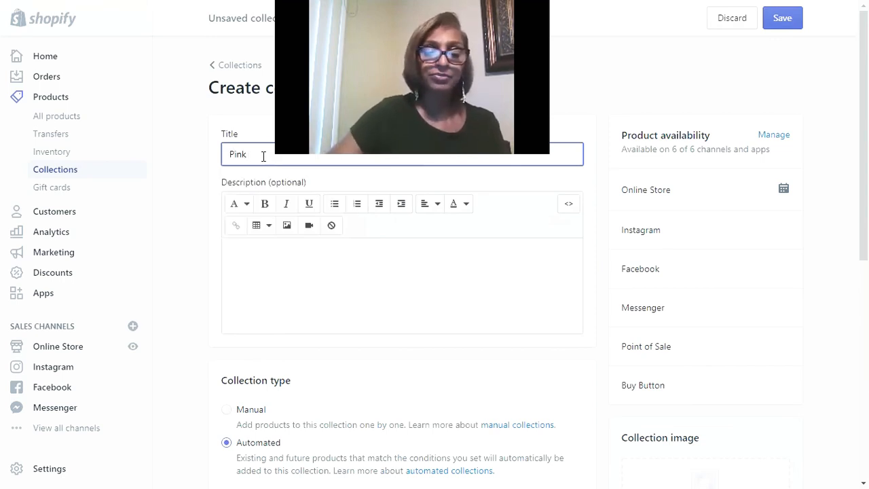
text( Earrings)
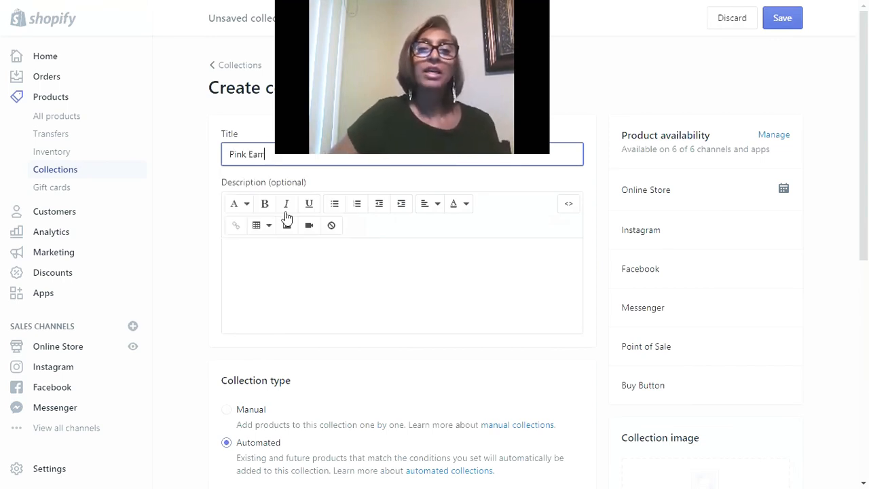
- Enter the collection description "Paparazzi Accessories are always 100% Nickel and Lead-Free"
click(287, 256)
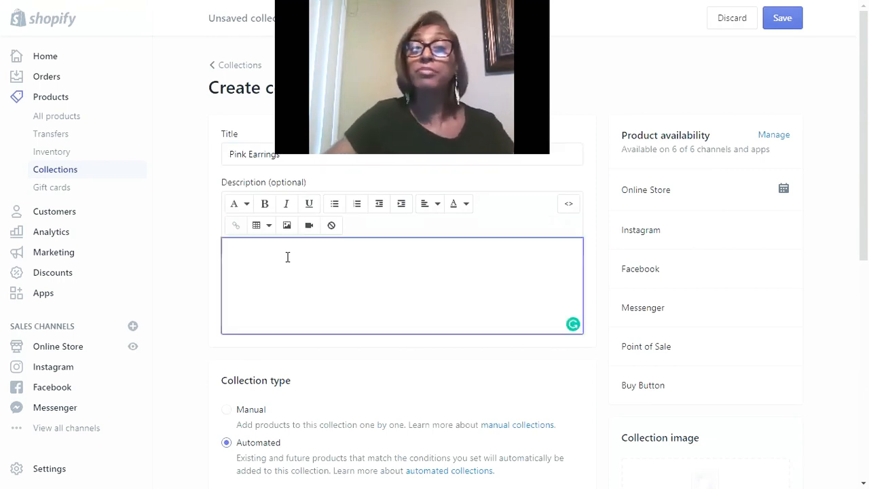
text(Paparazzi Accessories are always 100% Nickel and Lead-Free)
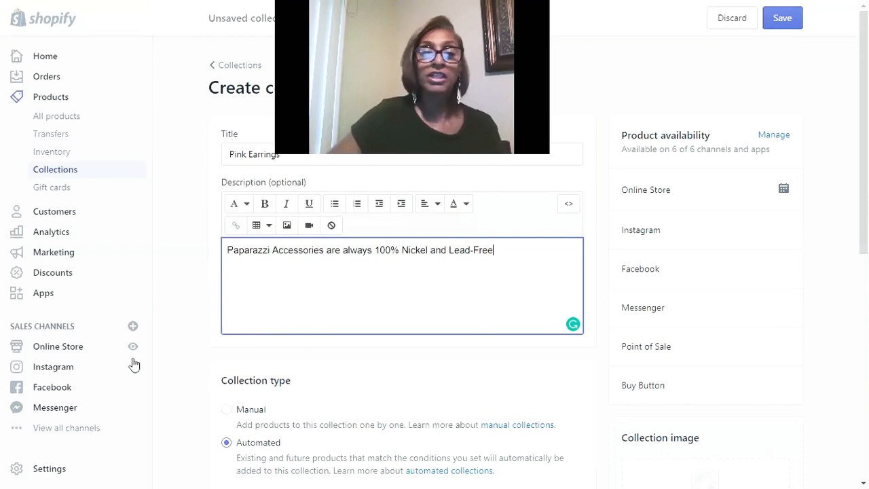
click(190, 334)
- Try the Manual collection type, and return the collection to Automated
scroll(190, 335, down, 1)
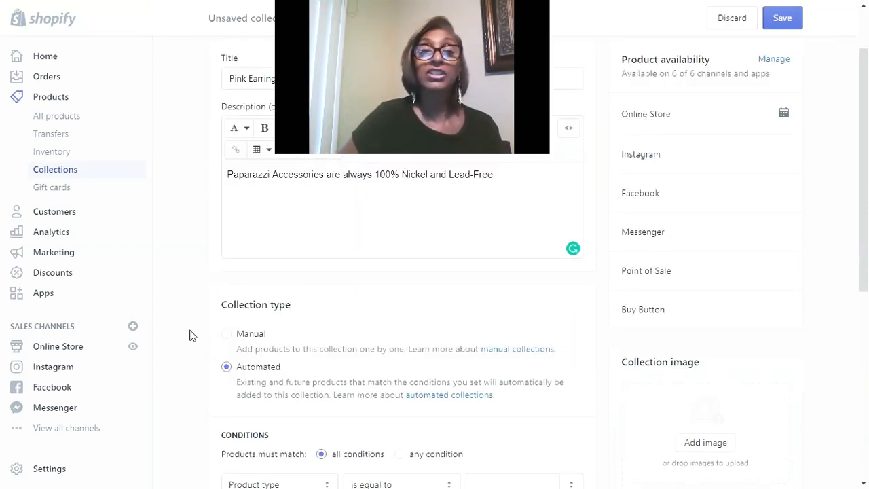
scroll(190, 334, down, 2)
scroll(190, 335, down, 1)
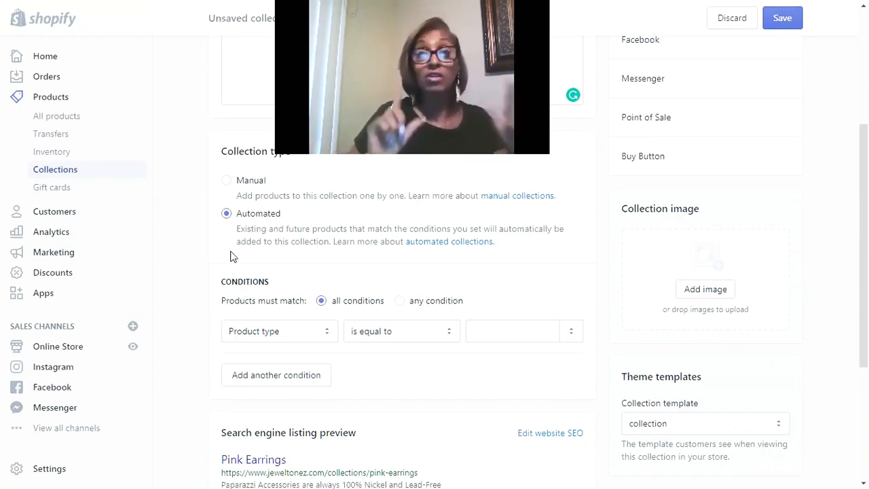
click(226, 180)
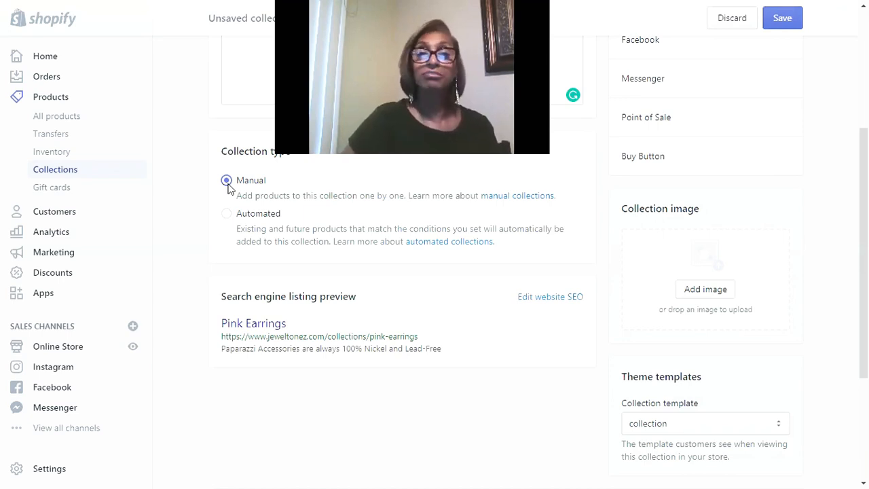
click(227, 215)
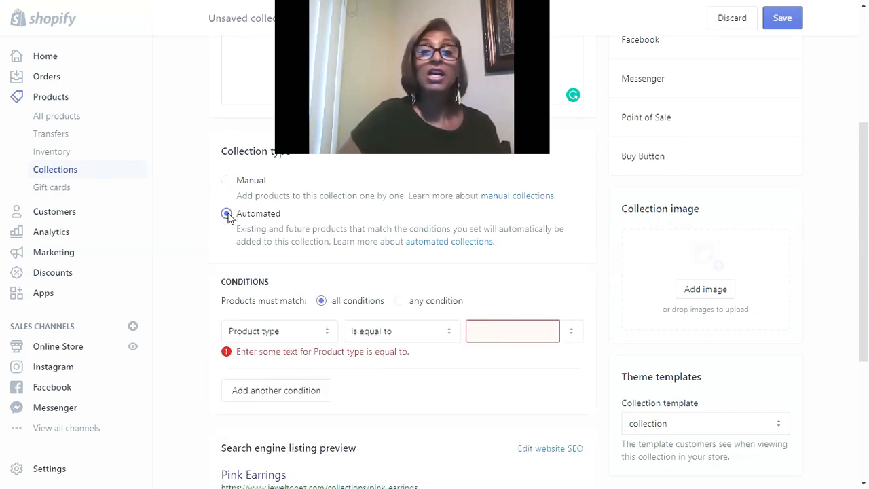
- Set the first collection condition to require that the product tag is equal to Pink
click(328, 334)
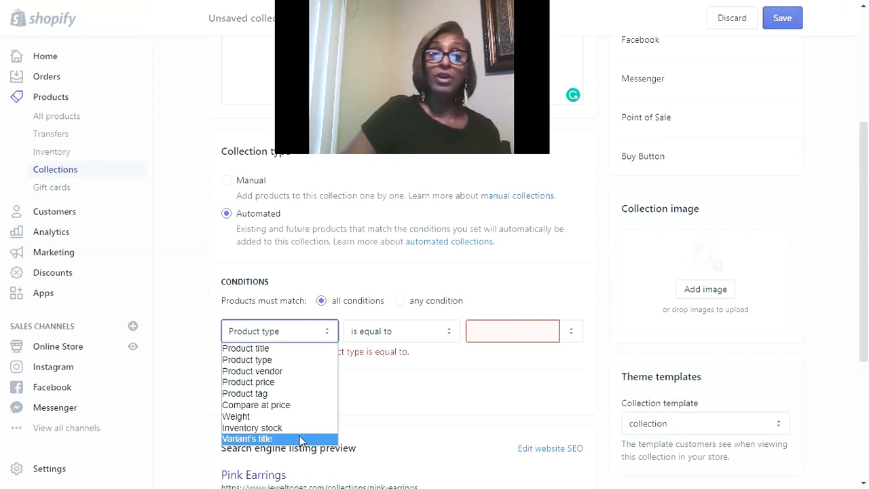
click(312, 394)
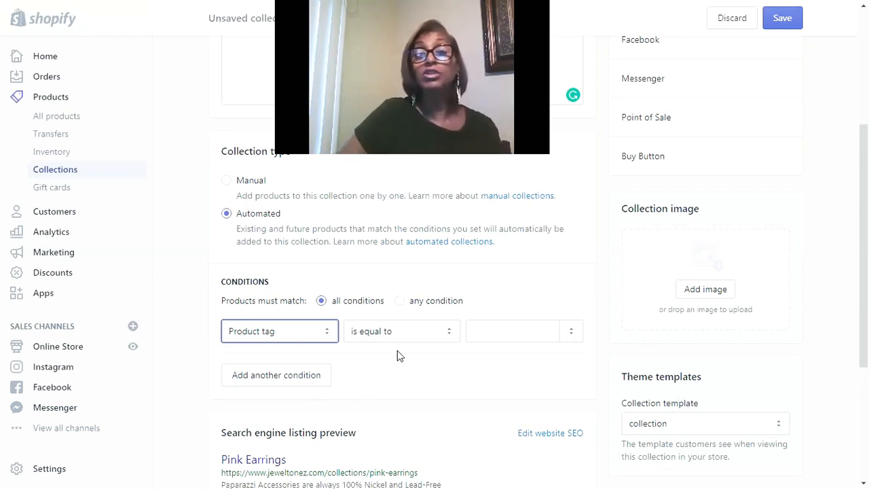
click(472, 332)
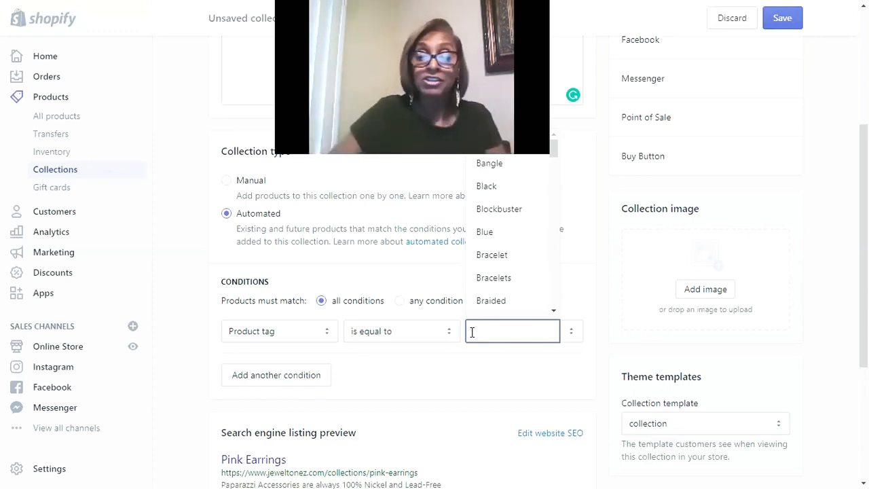
text(P)
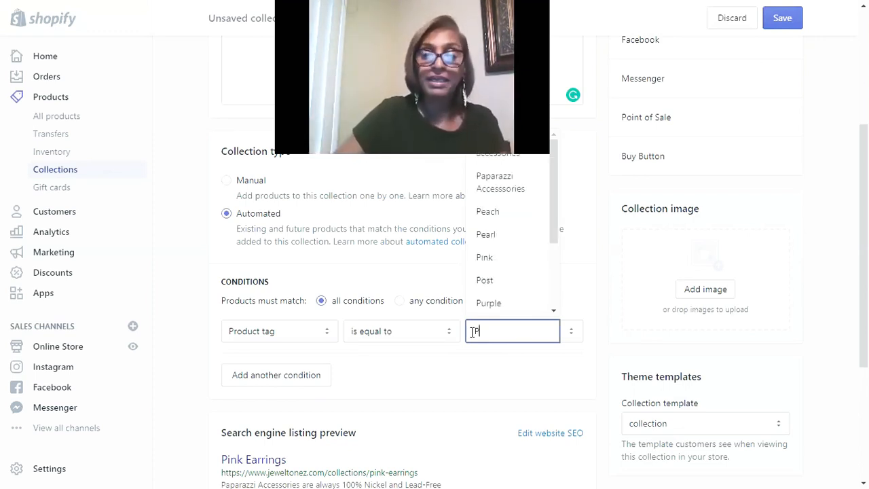
text(ink)
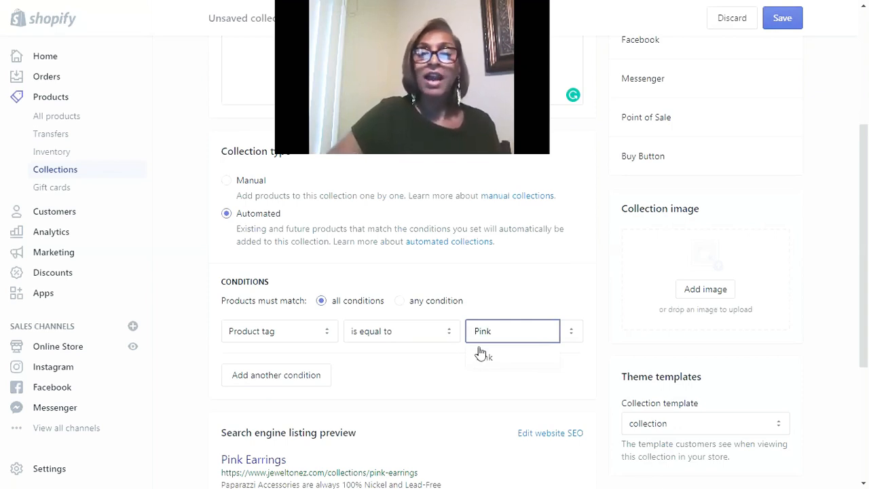
click(479, 353)
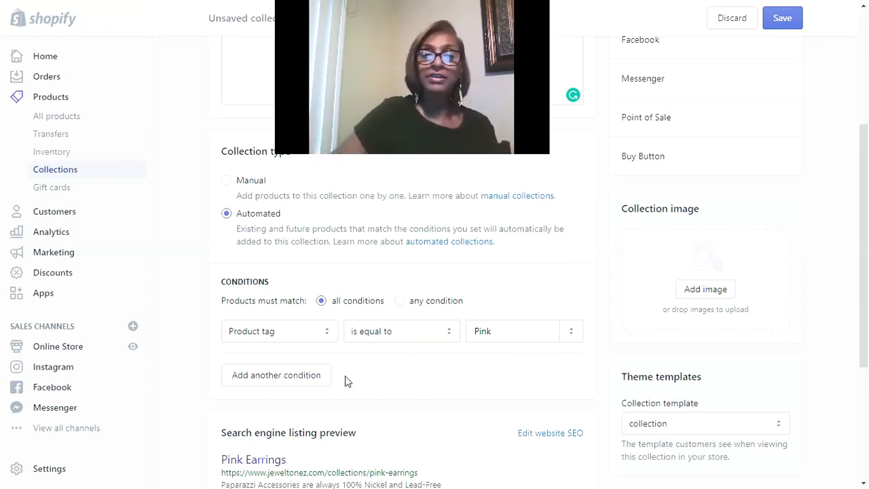
- Add a second condition requiring that the product tag is equal to Earrings, and save the collection
click(288, 381)
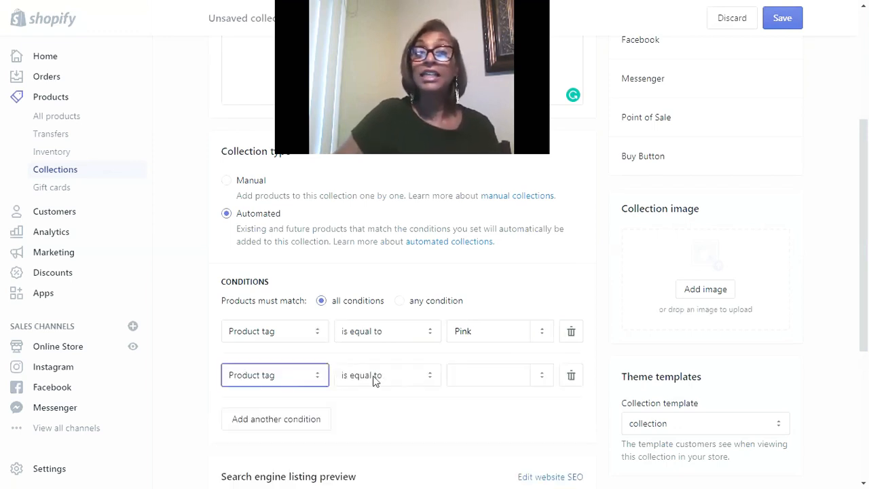
click(453, 374)
text(E)
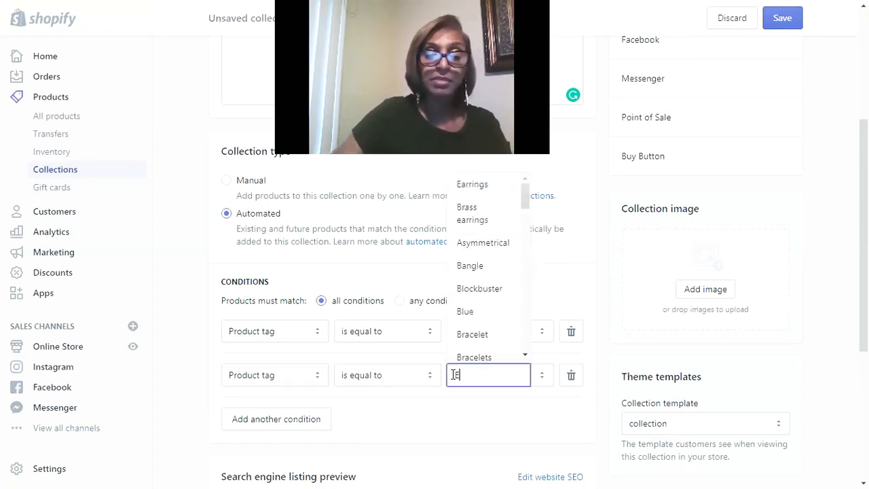
text(arrings)
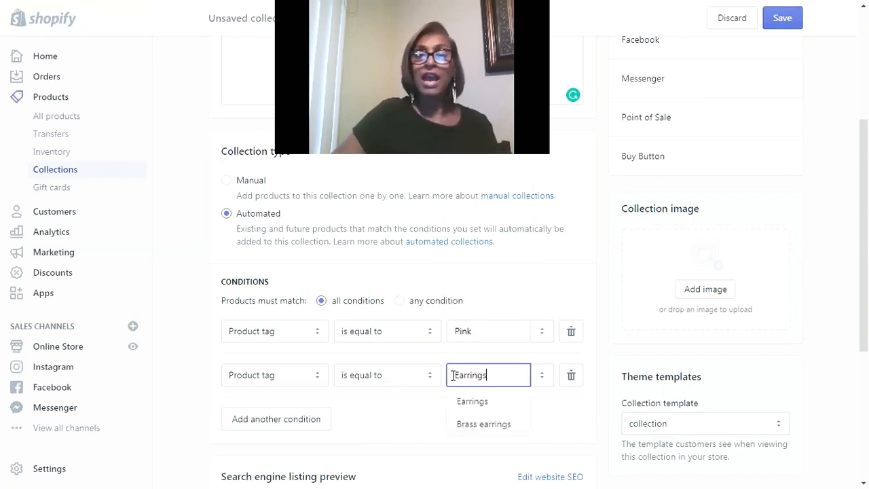
click(467, 401)
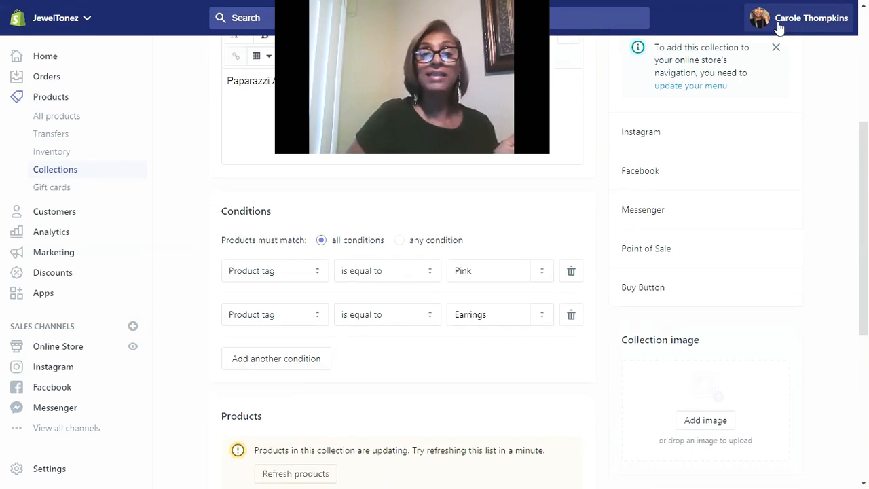
- Refresh the saved collection's product list and review its conditions and description
scroll(778, 27, down, 1)
scroll(779, 27, down, 1)
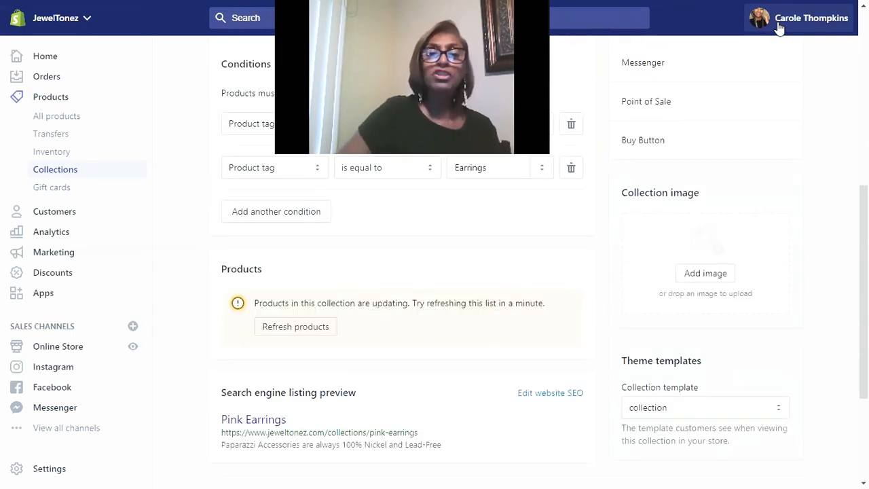
click(275, 322)
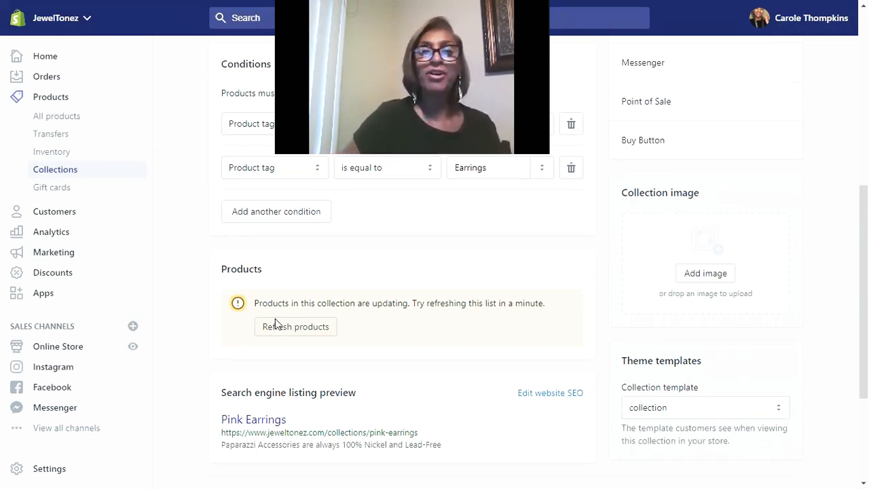
scroll(275, 318, up, 1)
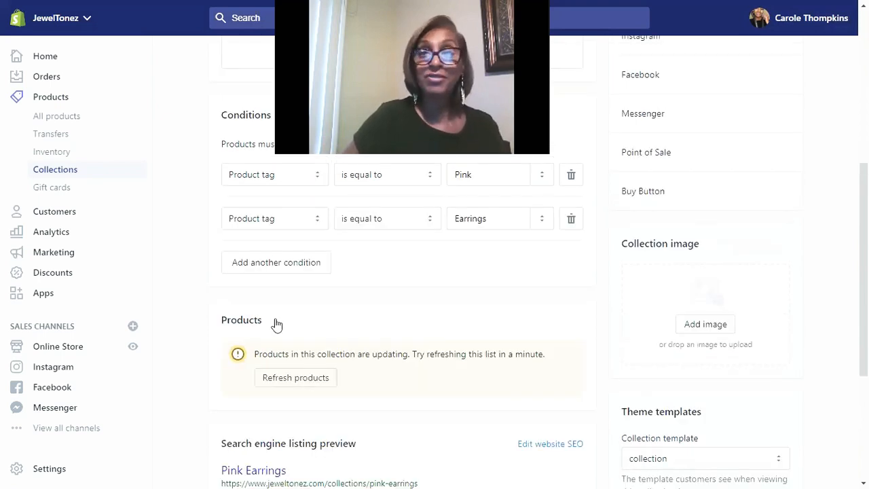
scroll(275, 319, up, 1)
scroll(275, 318, up, 1)
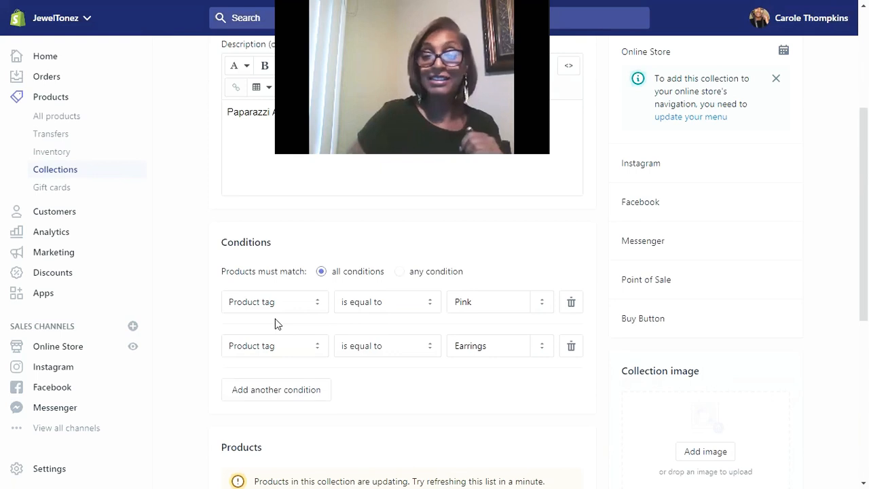
scroll(275, 323, up, 1)
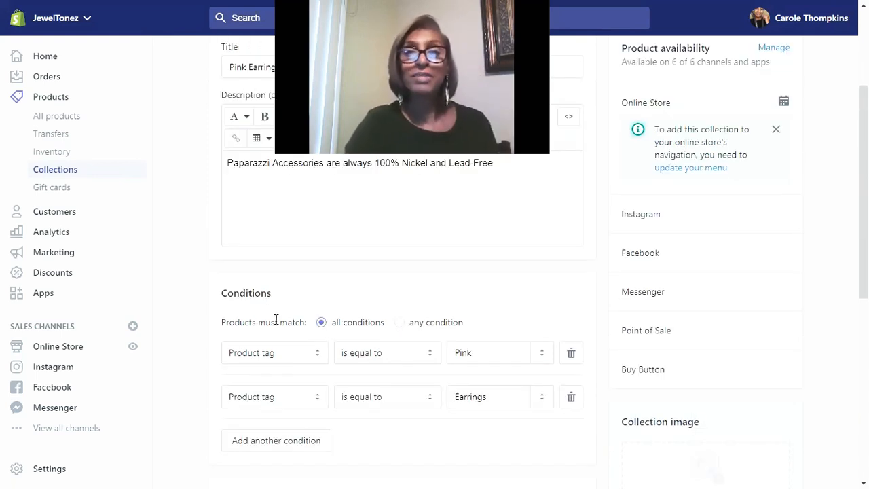